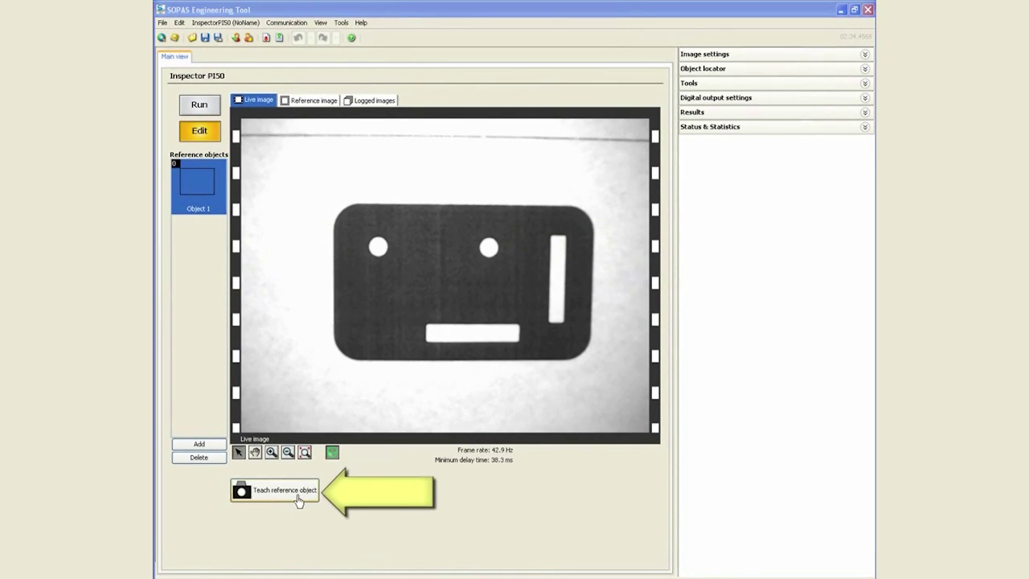
Teach the reference image and draw Blob 1 over both eye holes (intensity 155–255, area 484–841).
click(298, 499)
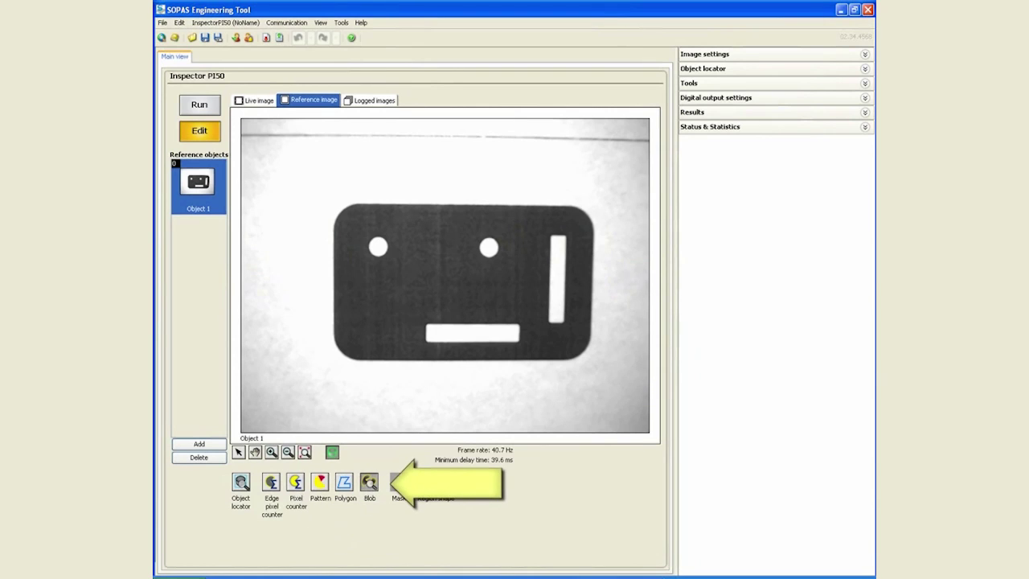
mouse_move(357, 223)
mouse_down()
mouse_move(375, 249)
mouse_move(529, 280)
mouse_up()
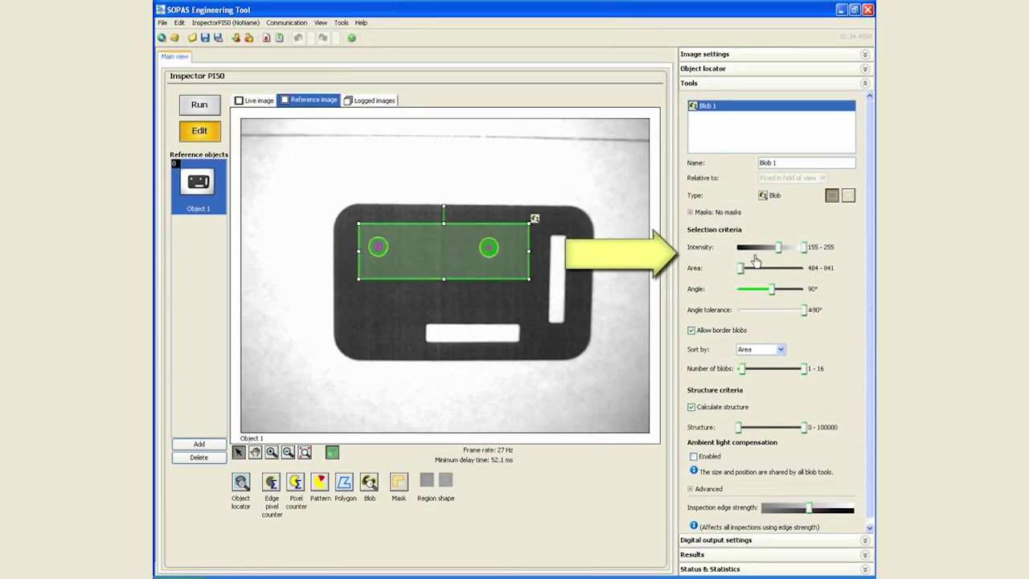
Show the Results panel and collapse the blob details, confirming Blob 1 located 2 blobs.
click(703, 84)
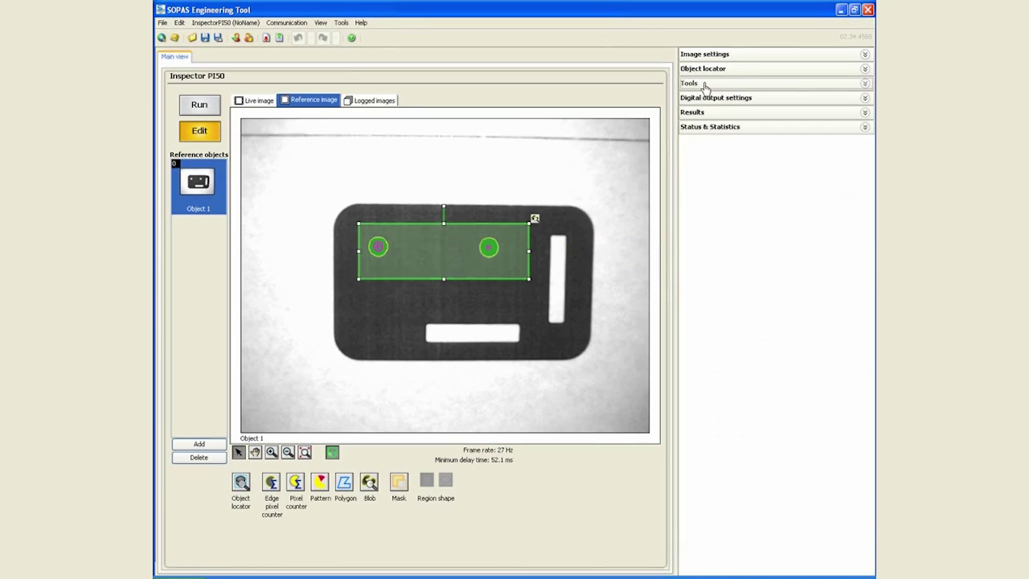
click(700, 113)
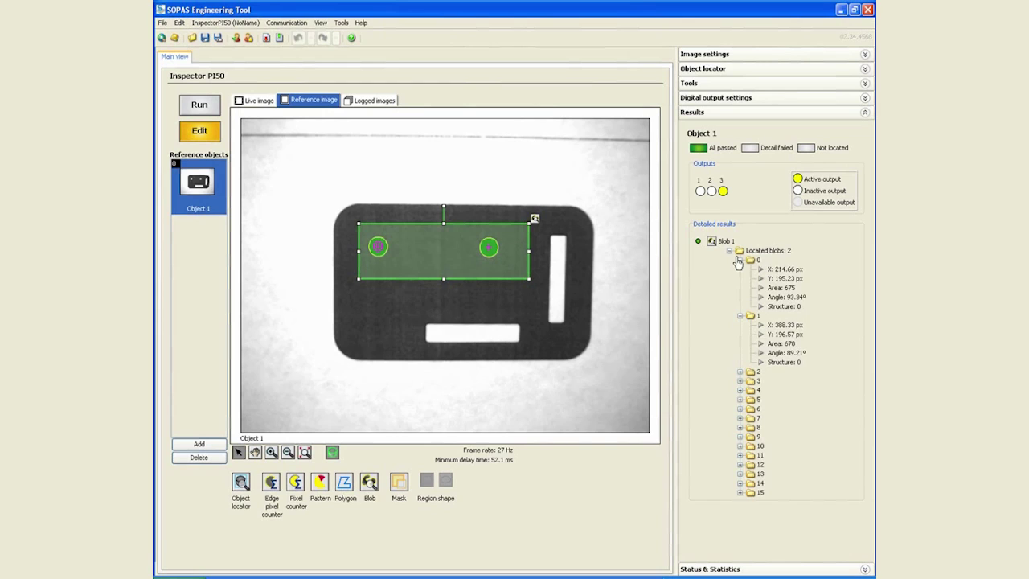
click(739, 259)
click(739, 270)
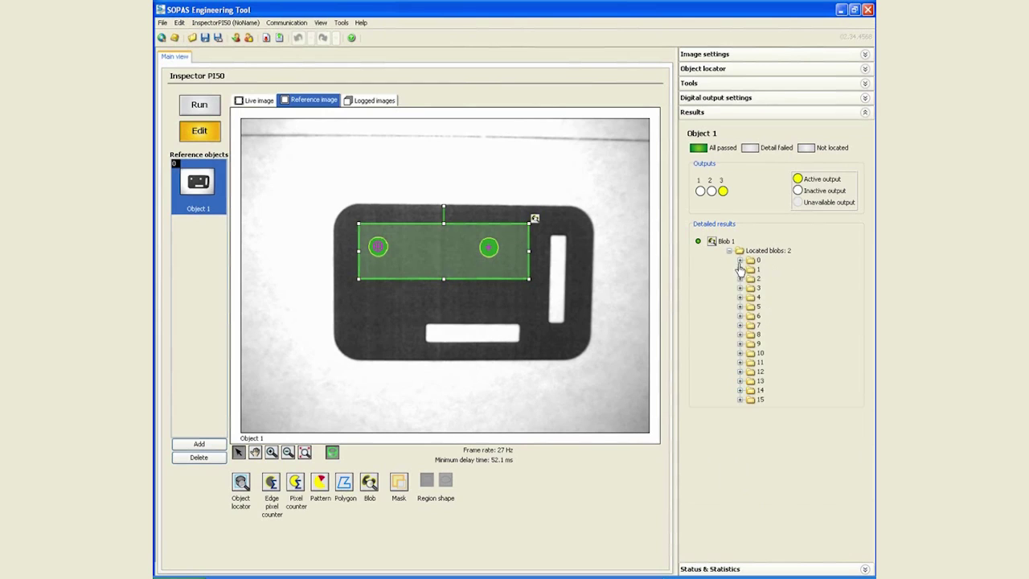
click(729, 250)
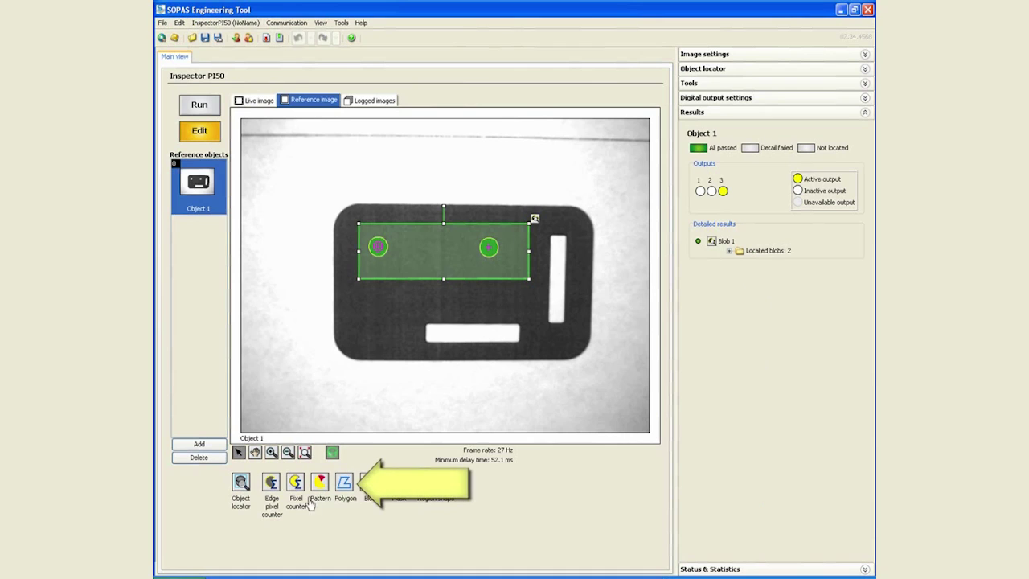
Draw a polygon line along the part's left edge and set the polarity so it passes.
click(343, 486)
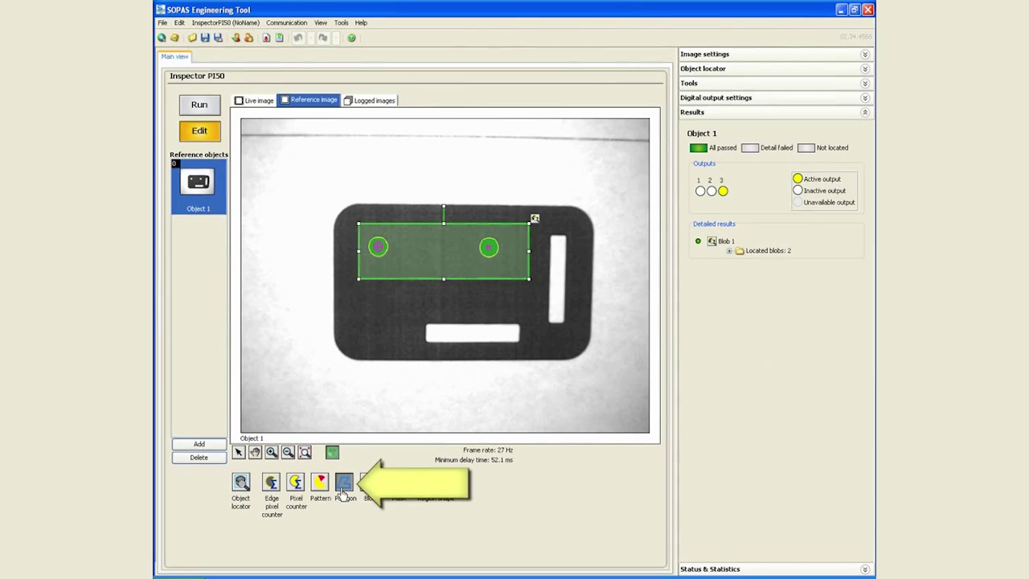
click(331, 276)
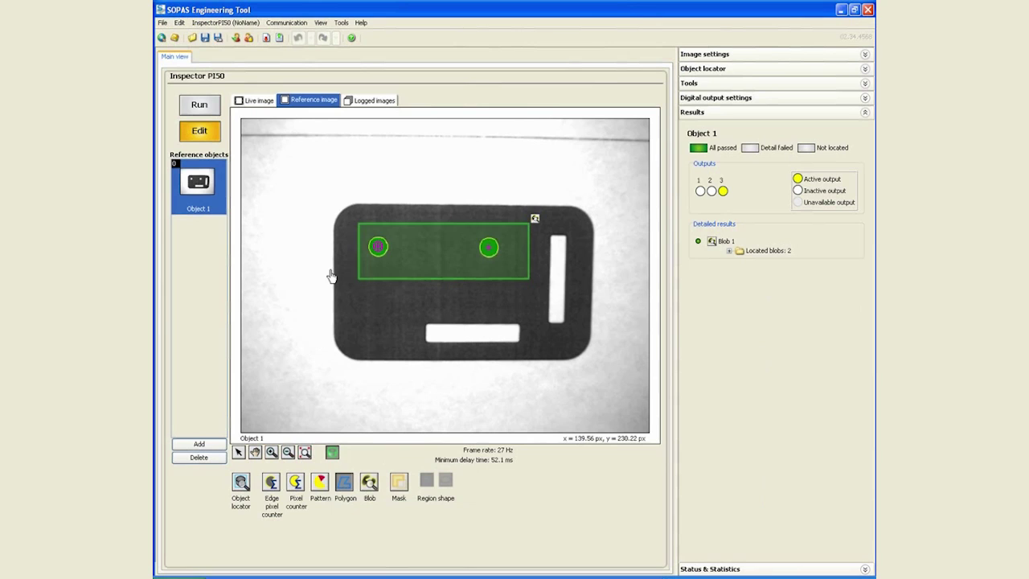
double_click(332, 338)
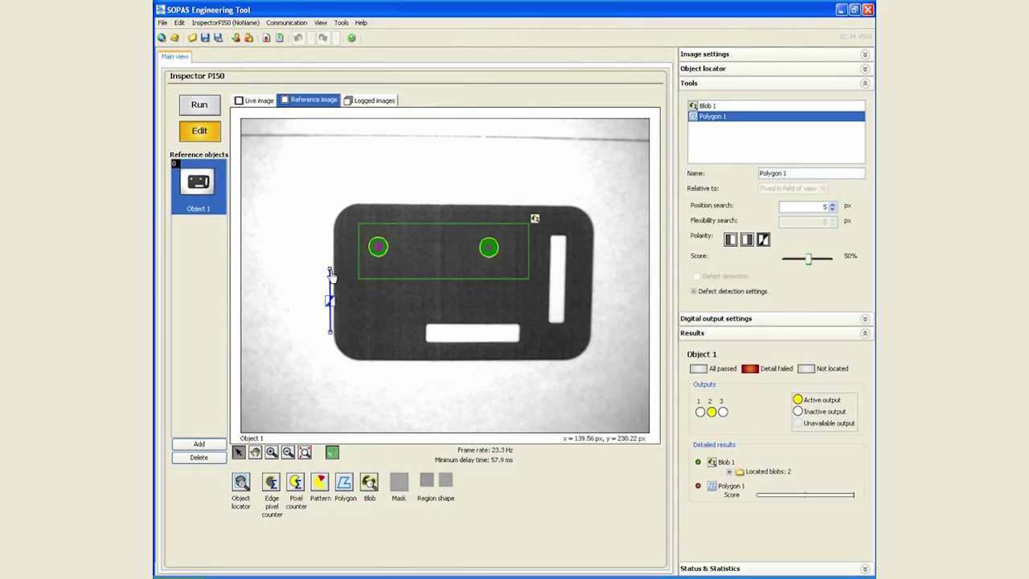
drag(331, 331, 330, 338)
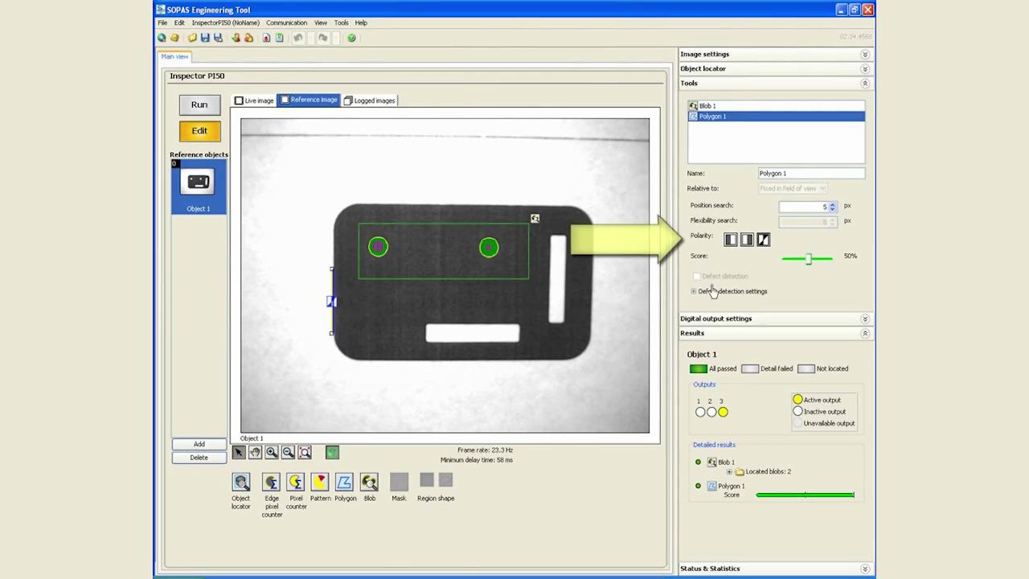
click(746, 240)
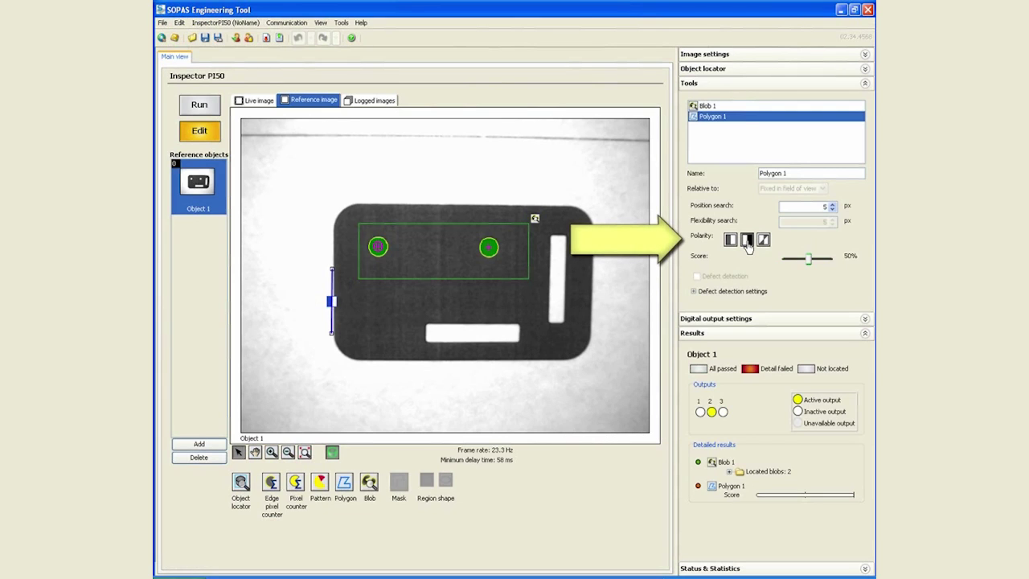
click(730, 240)
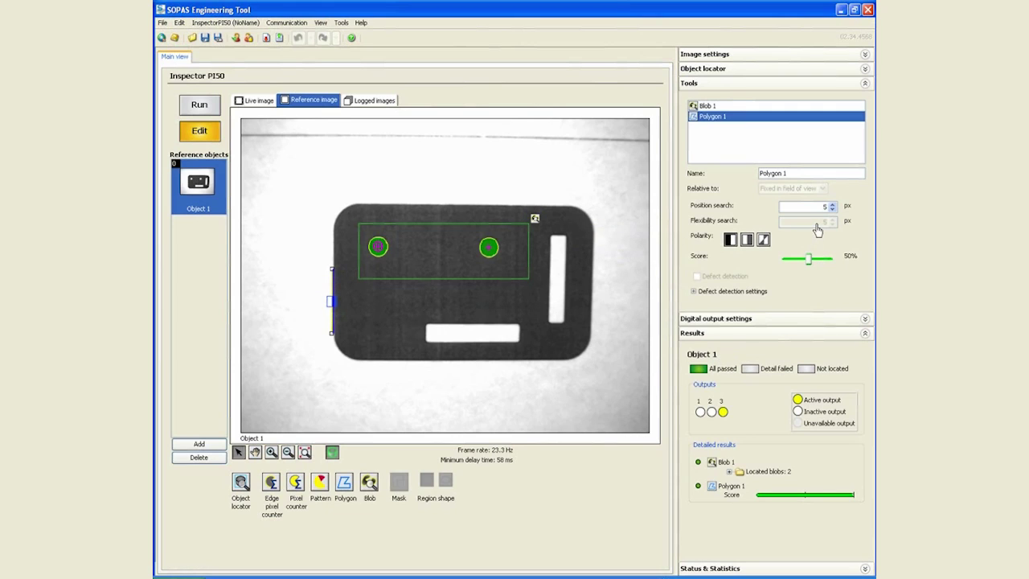
Raise the left polygon's minimum score to 81% and rename it Left Side.
drag(807, 265, 825, 268)
drag(791, 174, 739, 177)
text(Left Side)
key(Return)
Draw a polygon on the part's right edge, adjusting vertices and polarity until it passes.
click(344, 482)
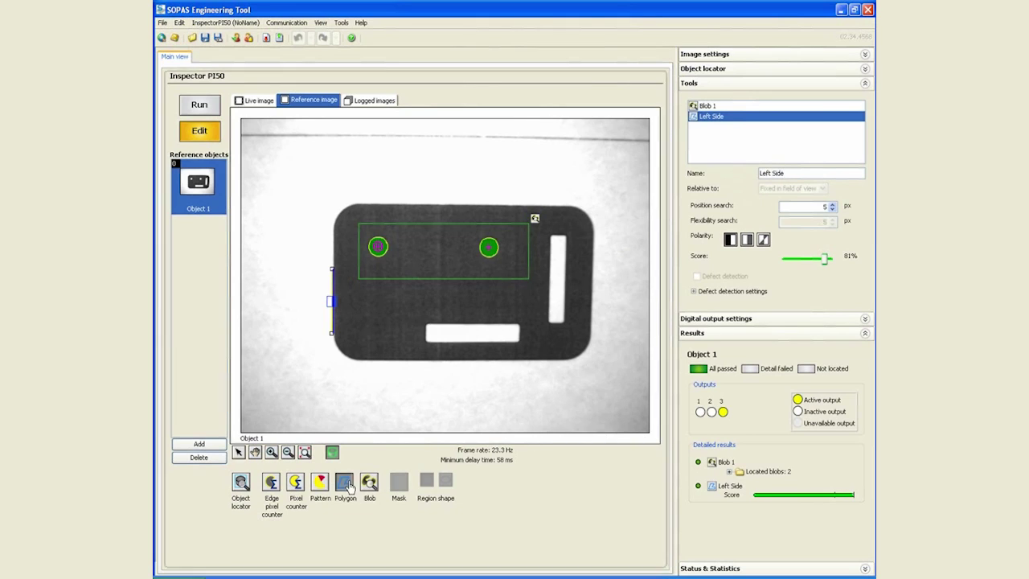
click(592, 282)
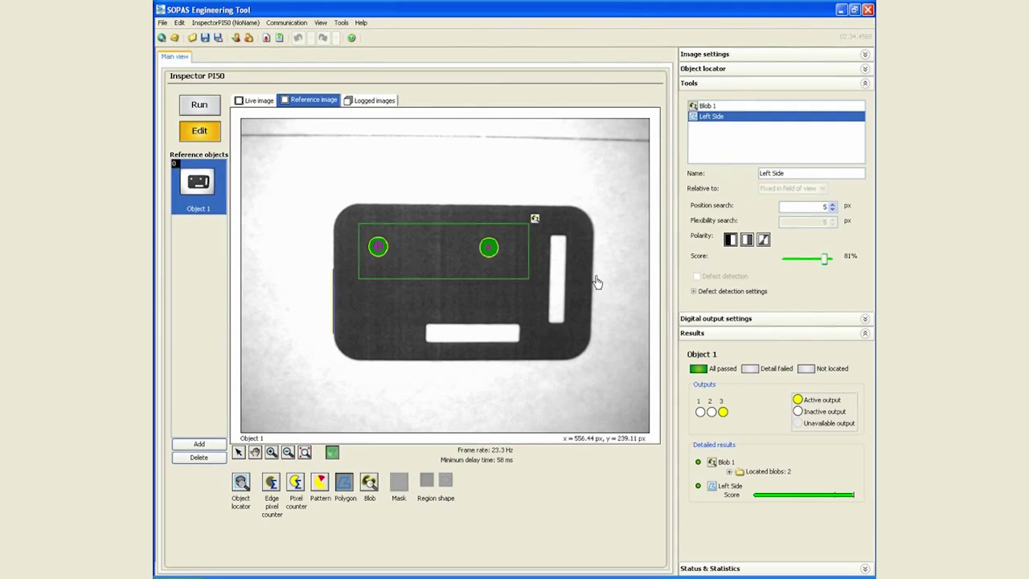
double_click(595, 332)
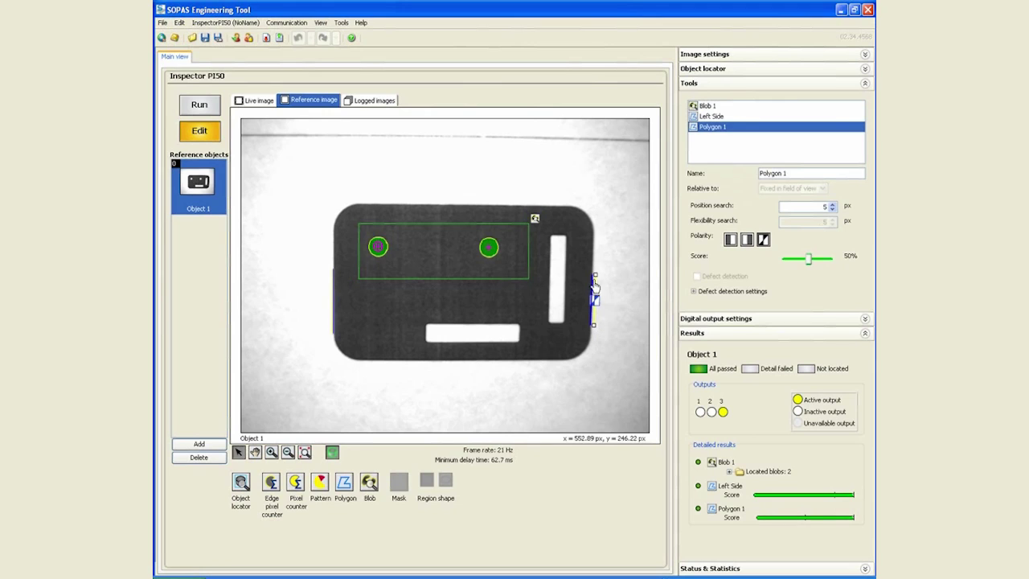
drag(597, 283, 591, 326)
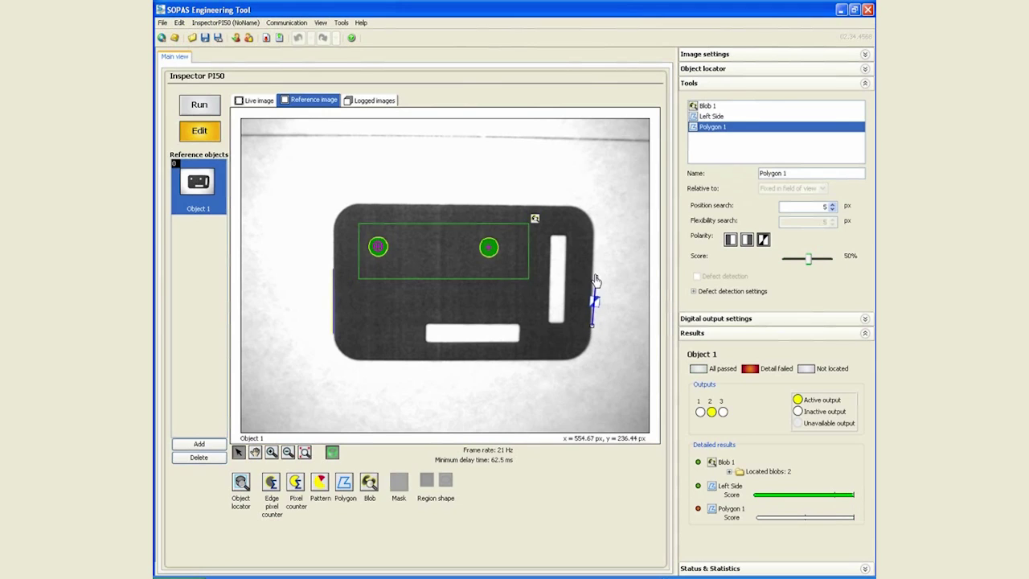
drag(595, 282, 592, 296)
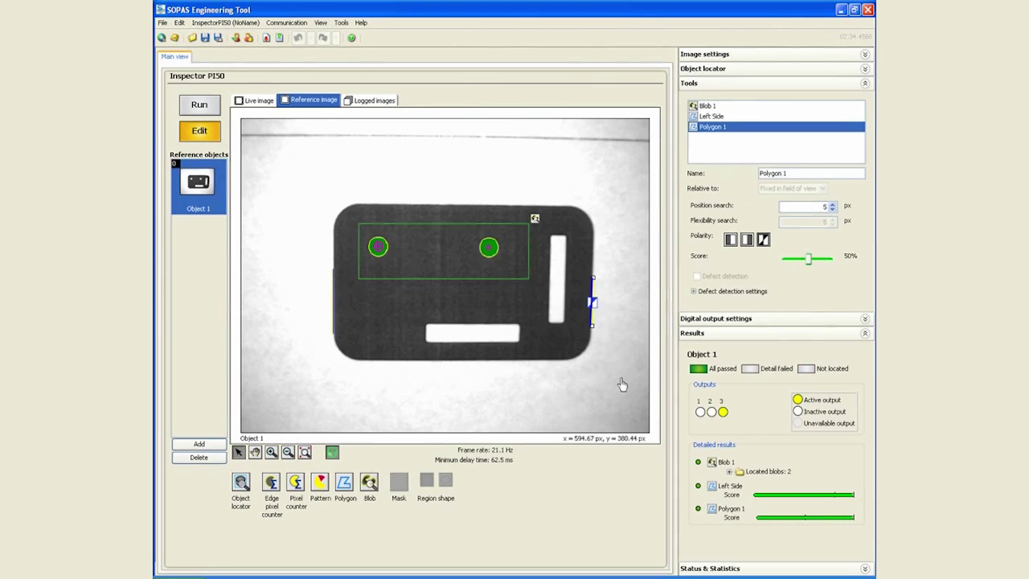
click(731, 240)
click(746, 240)
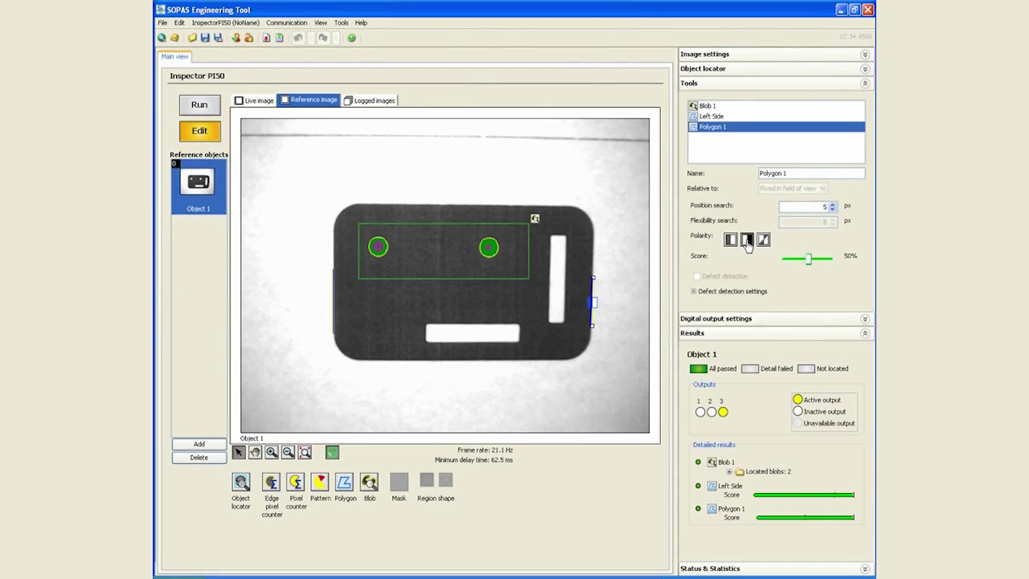
Raise the right polygon's minimum score to 81% and rename it Right Side.
drag(810, 262, 826, 264)
click(789, 174)
text(Right Side)
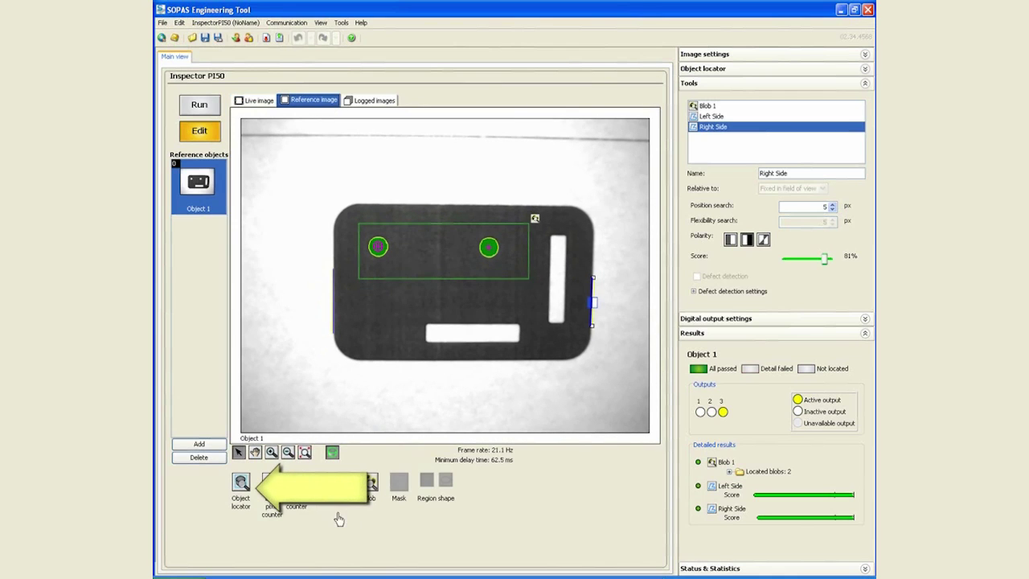
Frame the whole part with an object locator and mask out its interior region.
click(239, 493)
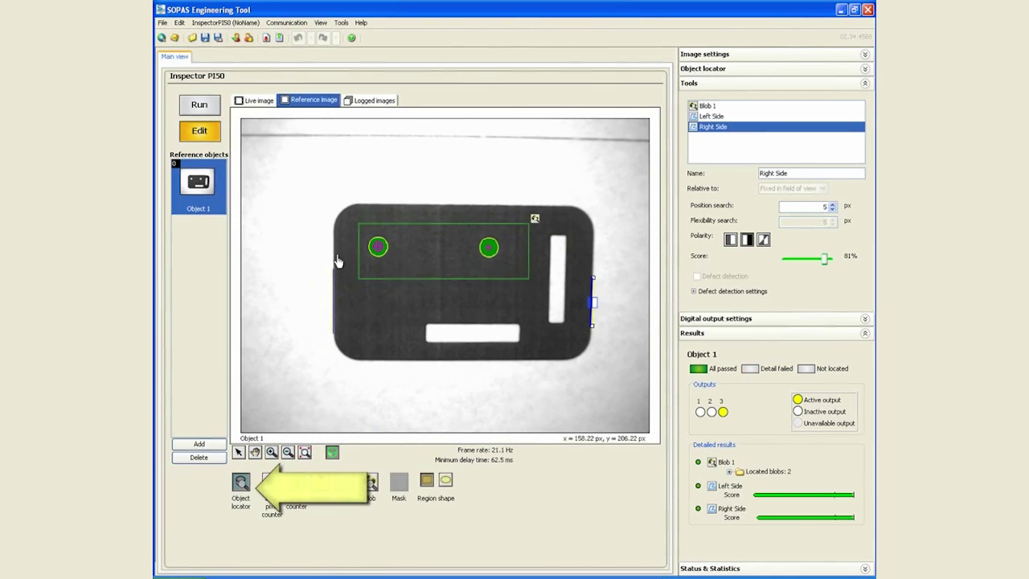
drag(328, 187, 607, 376)
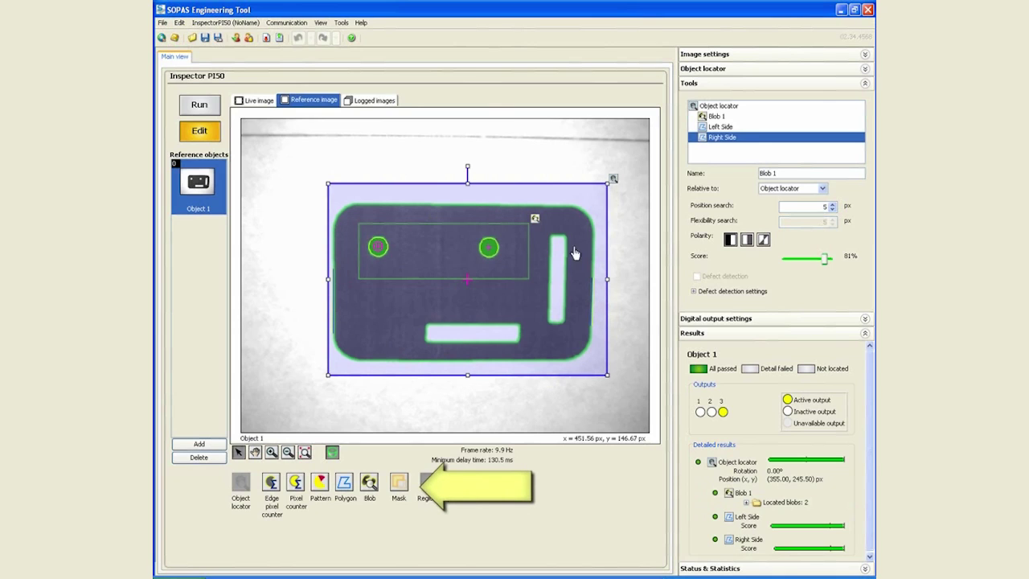
click(399, 483)
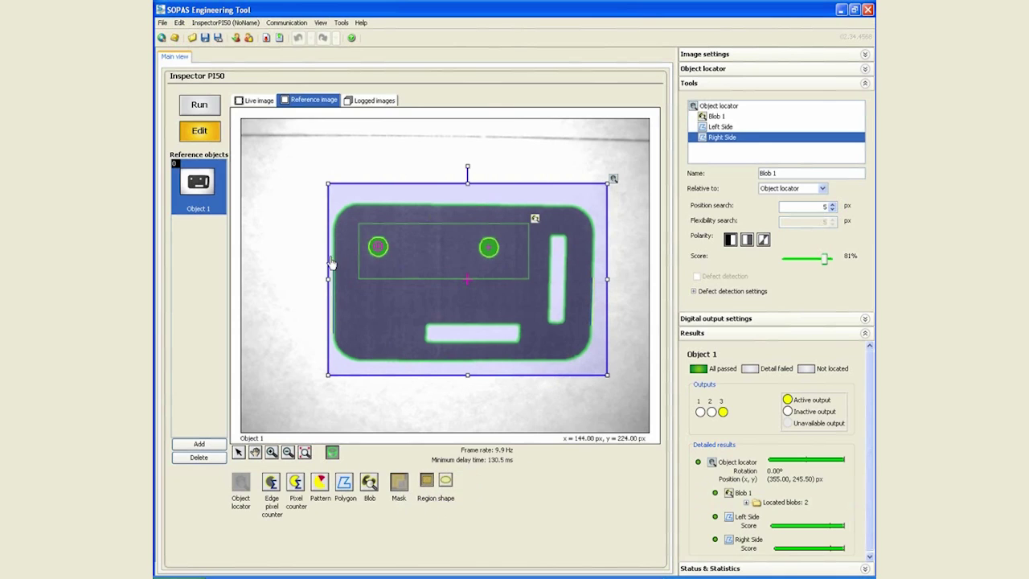
mouse_move(409, 280)
mouse_down()
mouse_move(514, 340)
mouse_move(581, 359)
mouse_up()
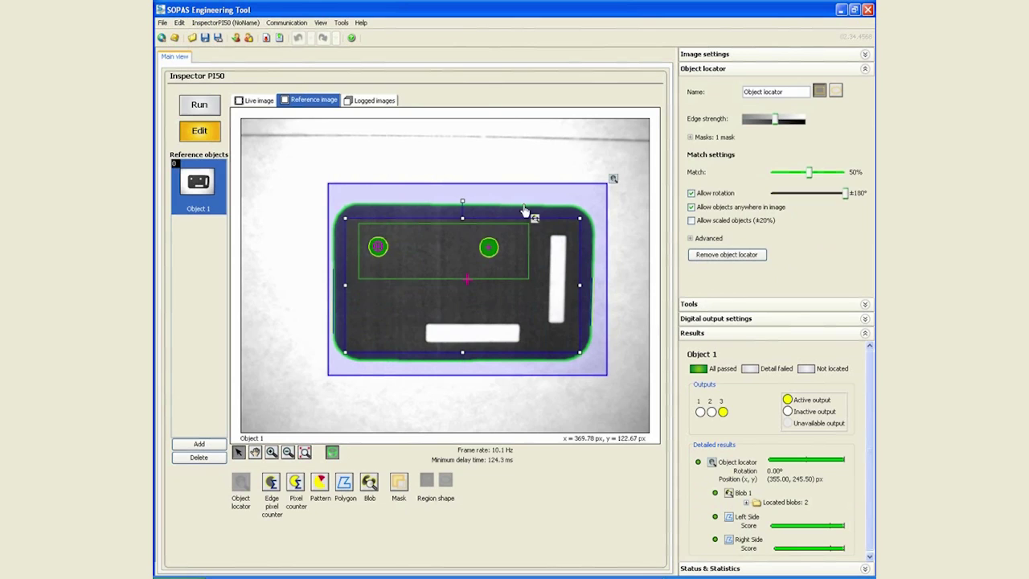
Switch to the live camera image to confirm Object 1 and all three tools pass.
click(254, 101)
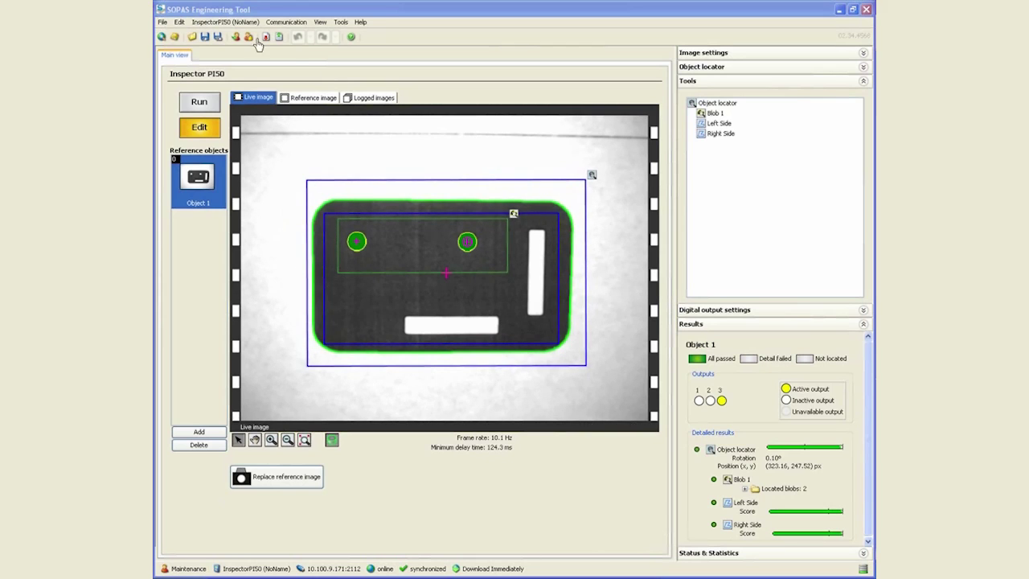
Paste the prepared formatting string into InspectorPI50's Ethernet Result Output settings.
click(240, 23)
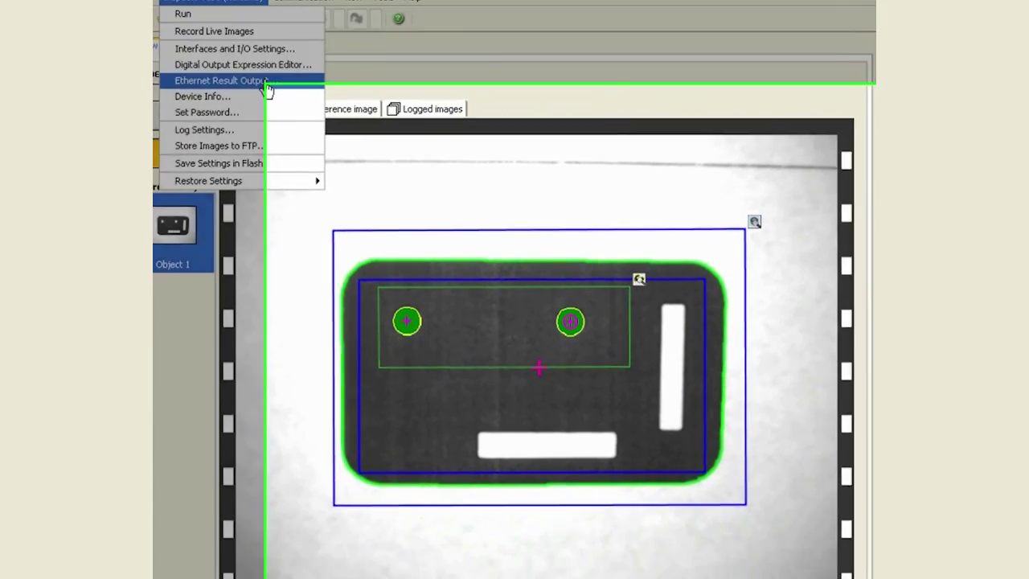
click(320, 122)
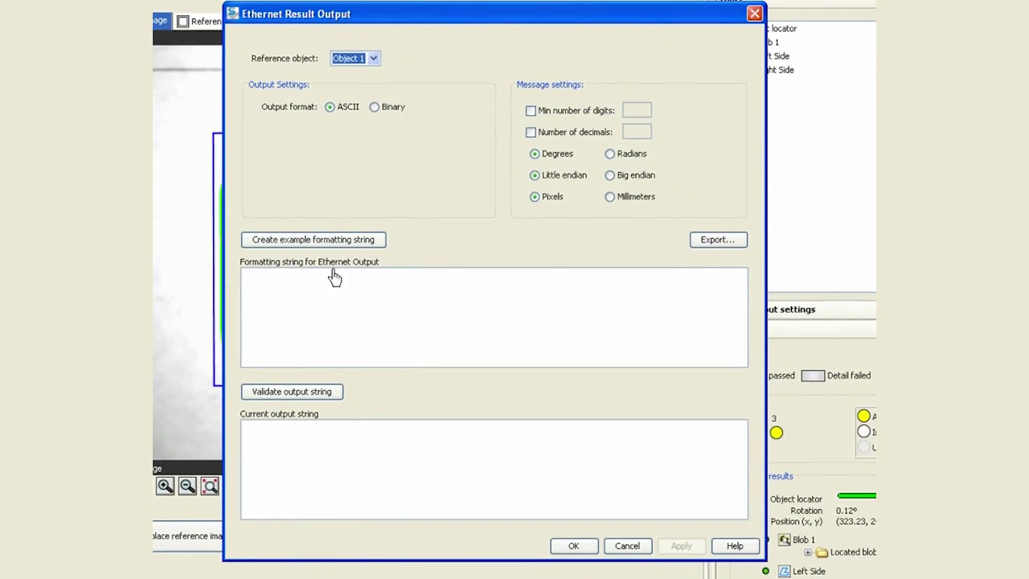
click(328, 303)
text(Right_Side<POLYGON name="Right Side"><NEWLINE/> Corners:<SPACE/><NUM_CORNERS/><NEWLINE/> <CORNERS corners="all">(X,Y):<SPACE/>(<X/>,<Y/>)<NEWLINE/> </CORNERS> </POLYGON>)
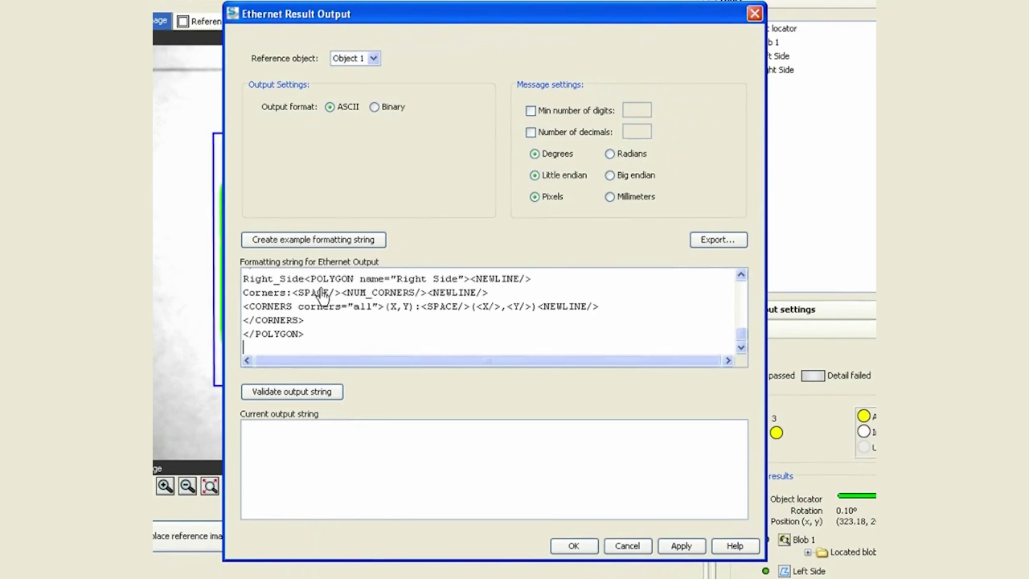
Validate the output string and scroll through it to check blob positions and both sides' corners.
click(336, 392)
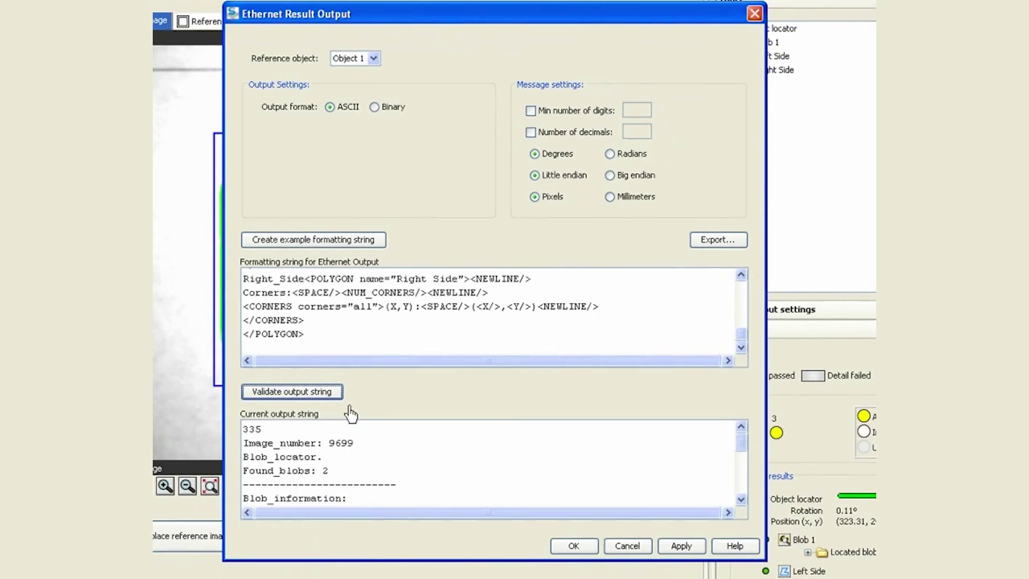
scroll(745, 447, down, 2)
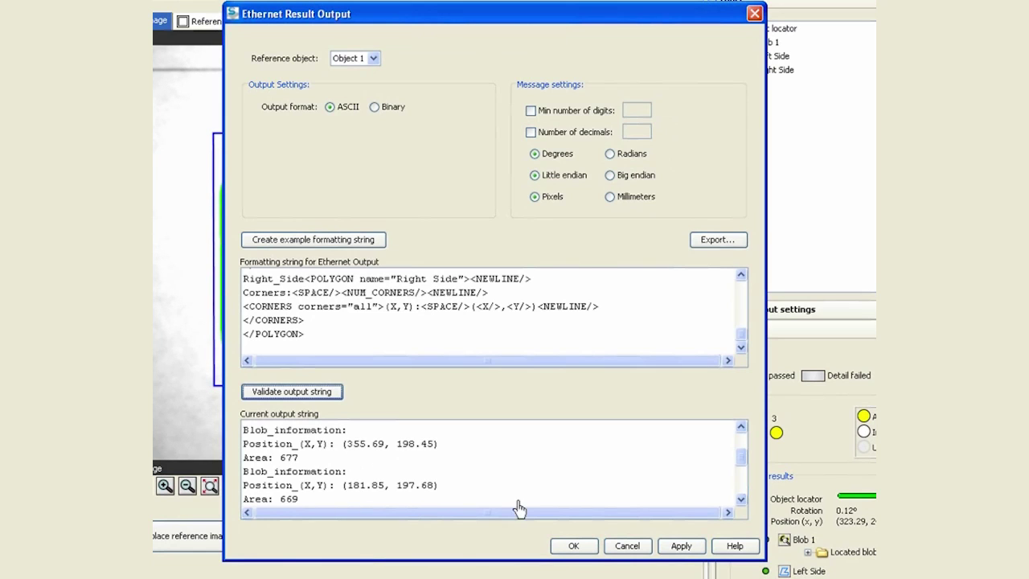
drag(739, 458, 742, 482)
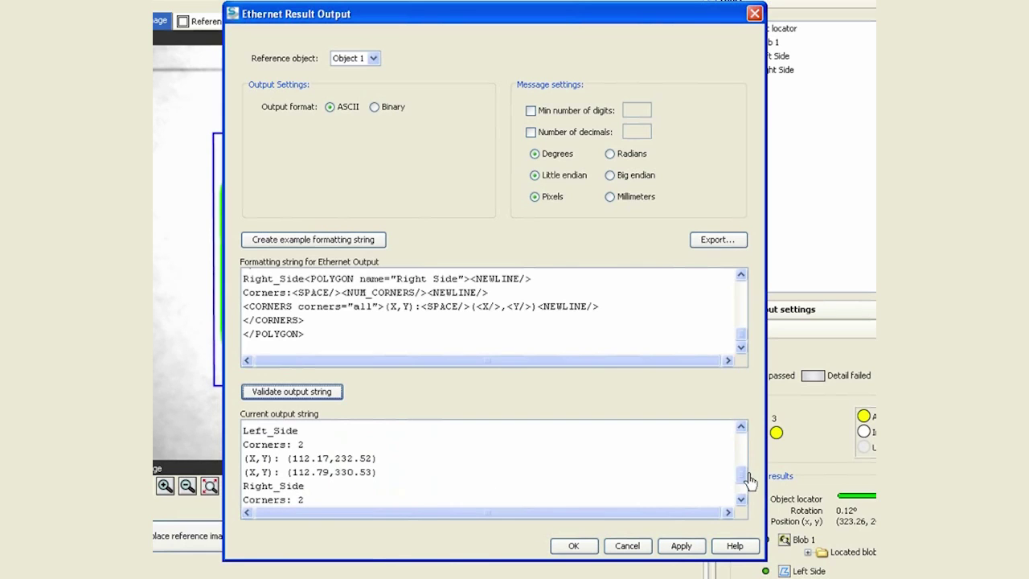
drag(742, 479, 746, 495)
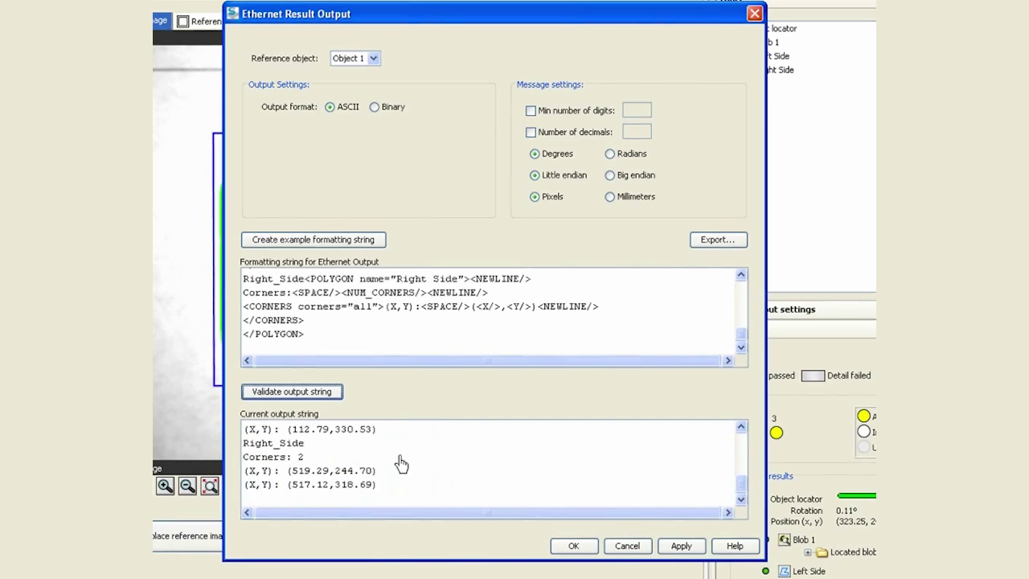